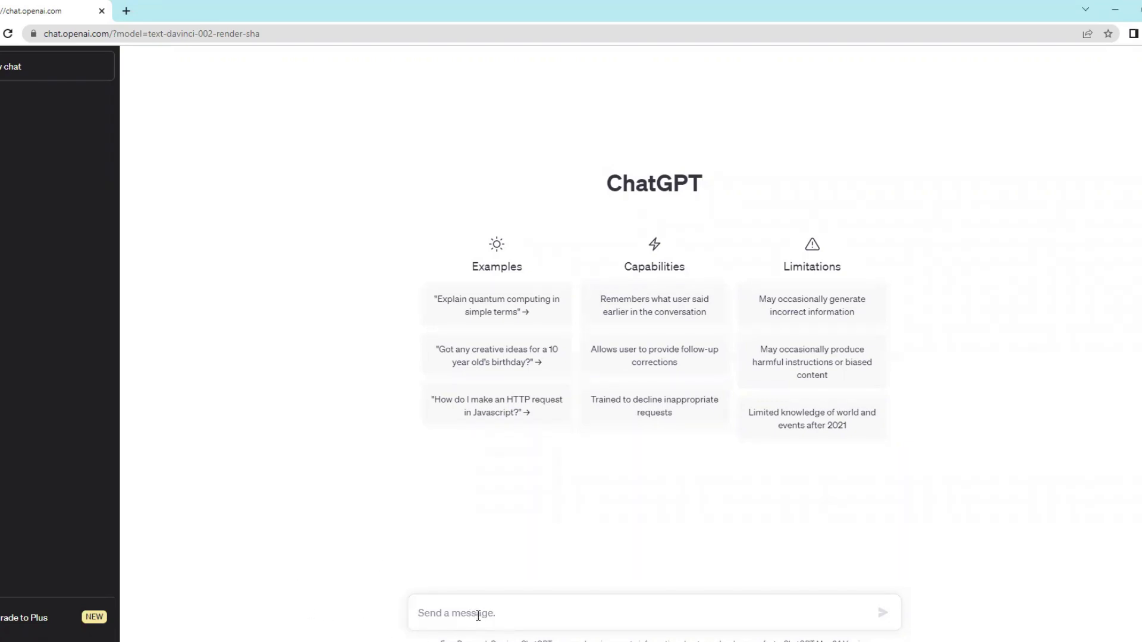
Step: Send the prompt "Please give me 5 blog ideas in the pharmaceutical industry with high search volume and low keyword competition"
{"action": "type", "text": "Please give me 5 blog ideas"}
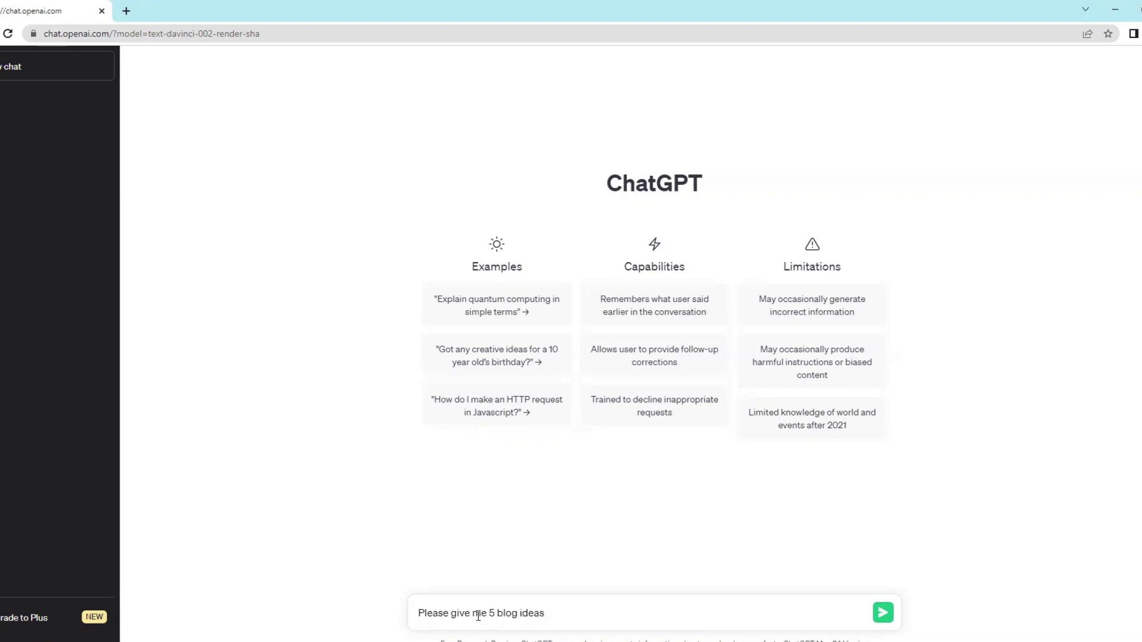
{"action": "type", "text": " in the pharmaceutical in"}
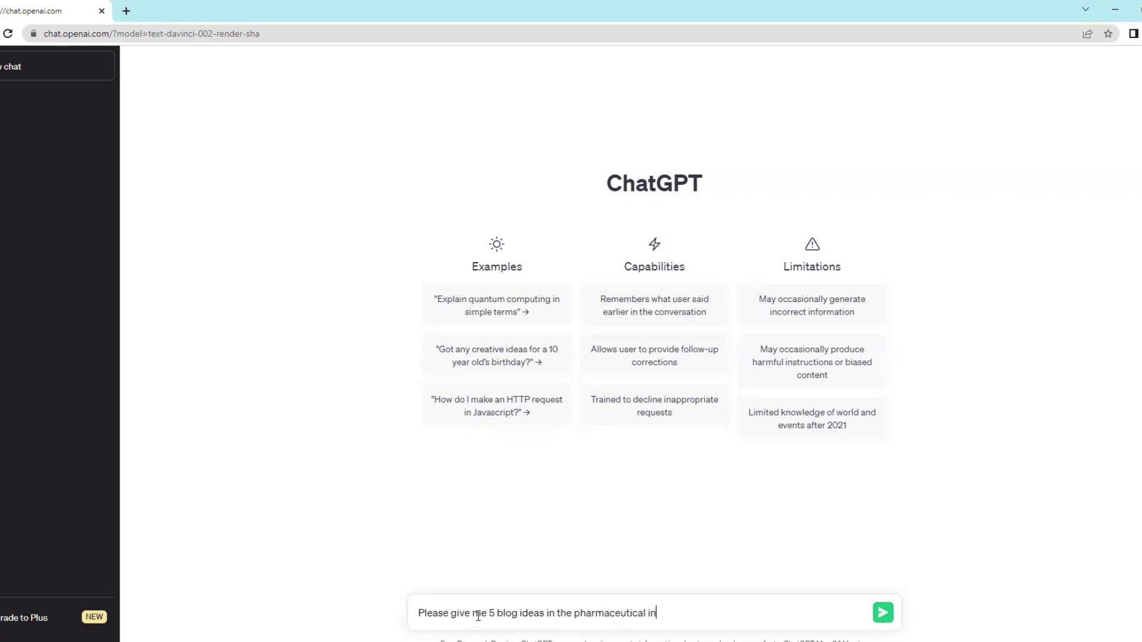
{"action": "type", "text": "dustry with igh"}
{"action": "key", "text": "BackSpace"}
{"action": "key", "text": "BackSpace"}
{"action": "key", "text": "BackSpace"}
{"action": "type", "text": "high search"}
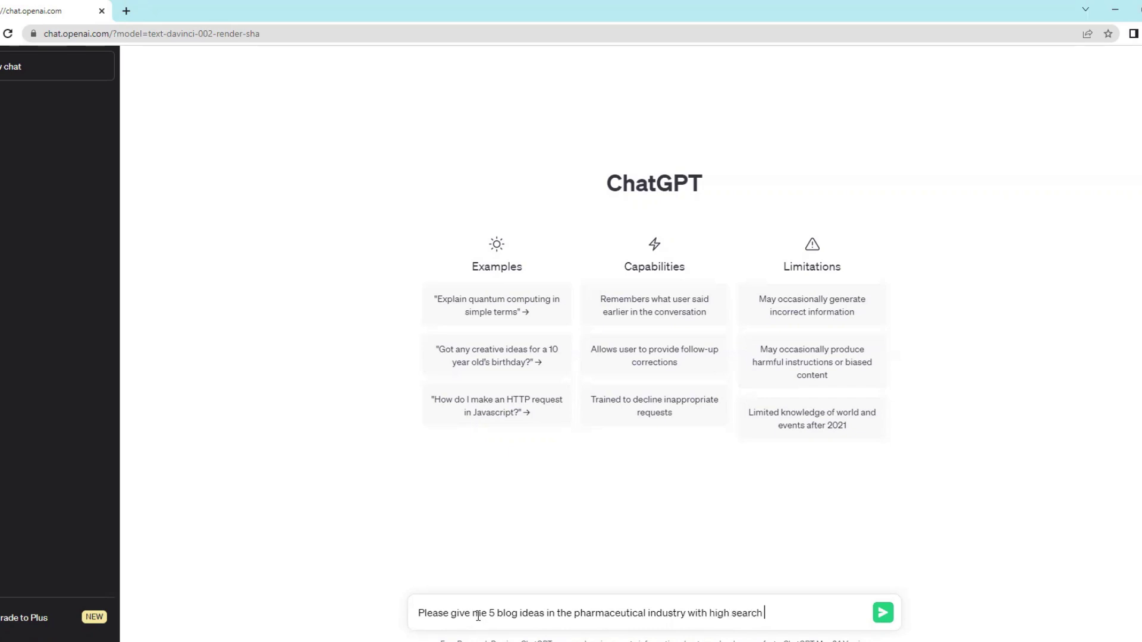
{"action": "type", "text": " volume and low keyword"}
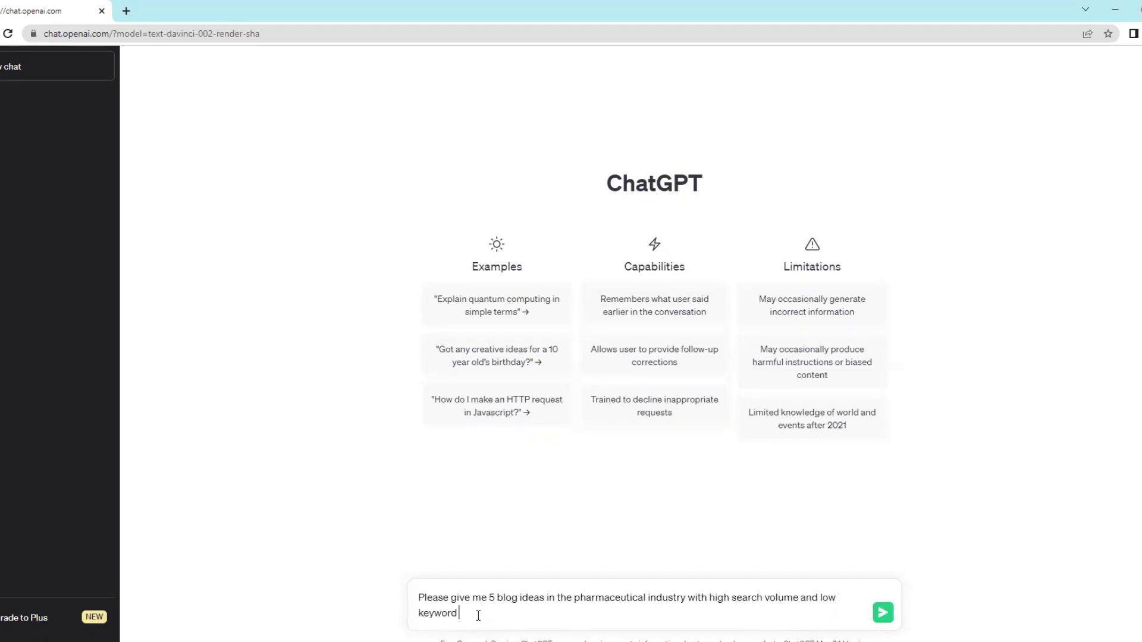
{"action": "type", "text": " competition"}
{"action": "key", "text": "Return"}
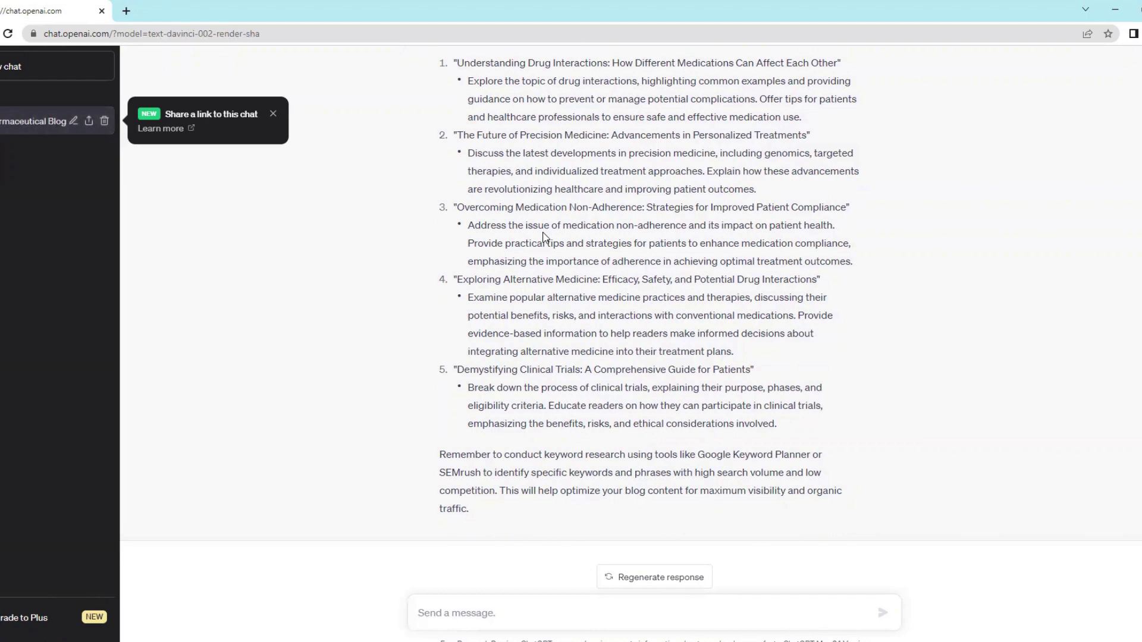
Step: Regenerate the response to get another set of five pharmaceutical blog ideas and look through them
{"action": "left_click", "coordinate": [669, 581]}
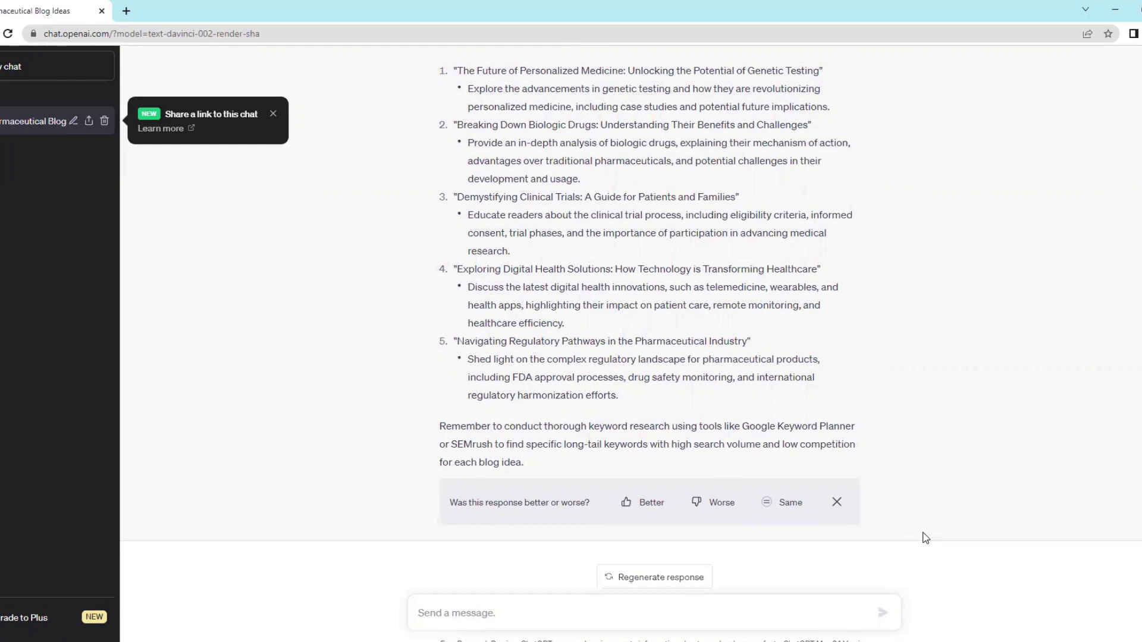
{"action": "scroll", "coordinate": [826, 469], "scroll_direction": "up", "scroll_amount": 2}
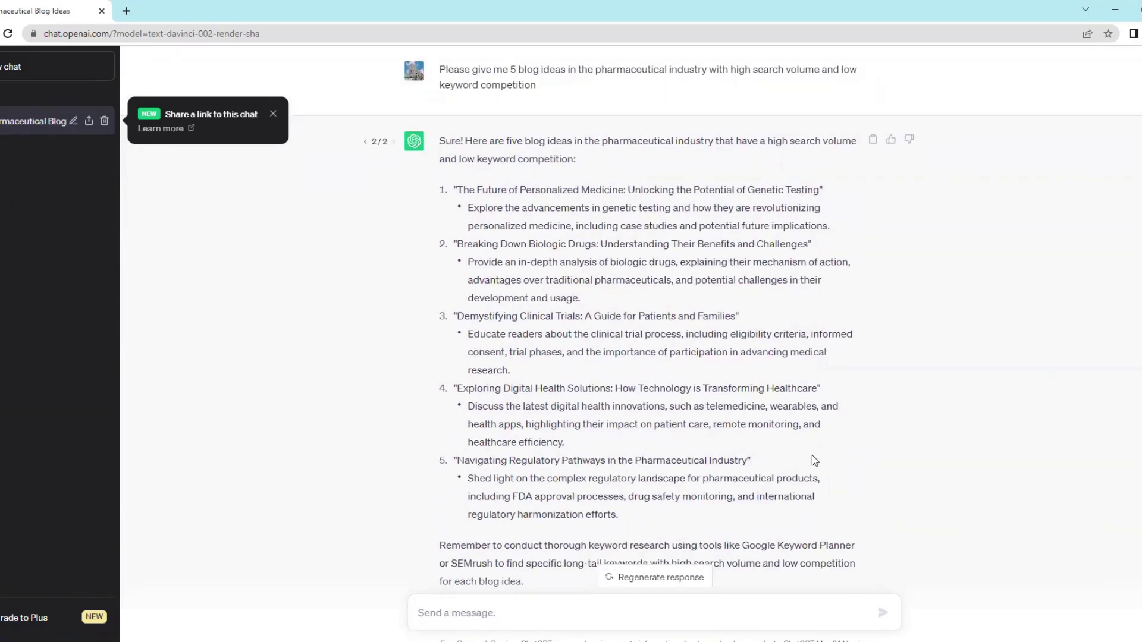
{"action": "scroll", "coordinate": [813, 458], "scroll_direction": "down", "scroll_amount": 1}
{"action": "scroll", "coordinate": [813, 458], "scroll_direction": "up", "scroll_amount": 1}
Step: Copy the words "The Future of Personalized Medicine" from the title of the first blog idea
{"action": "left_click_drag", "start_coordinate": [461, 189], "coordinate": [625, 198]}
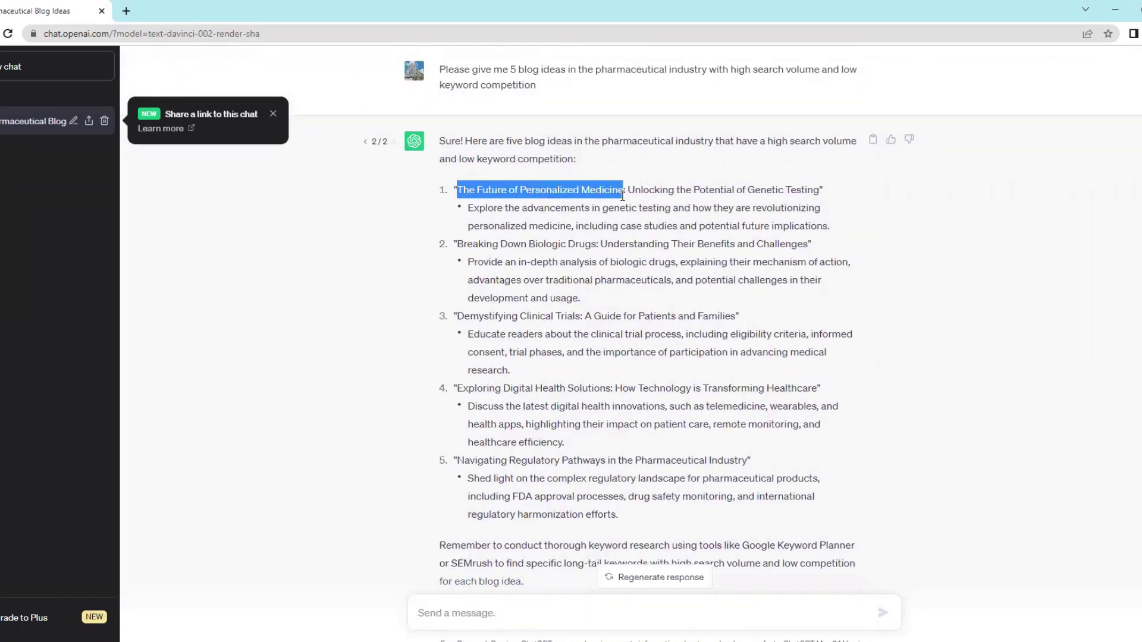
{"action": "right_click", "coordinate": [608, 195]}
{"action": "left_click", "coordinate": [630, 204]}
Step: Send "Please write a three paragraph outline for a blog post with the title "The Future of Personalized Medicine" understanding FHA regulation in the pharmaceutical industry"
{"action": "left_click", "coordinate": [619, 607]}
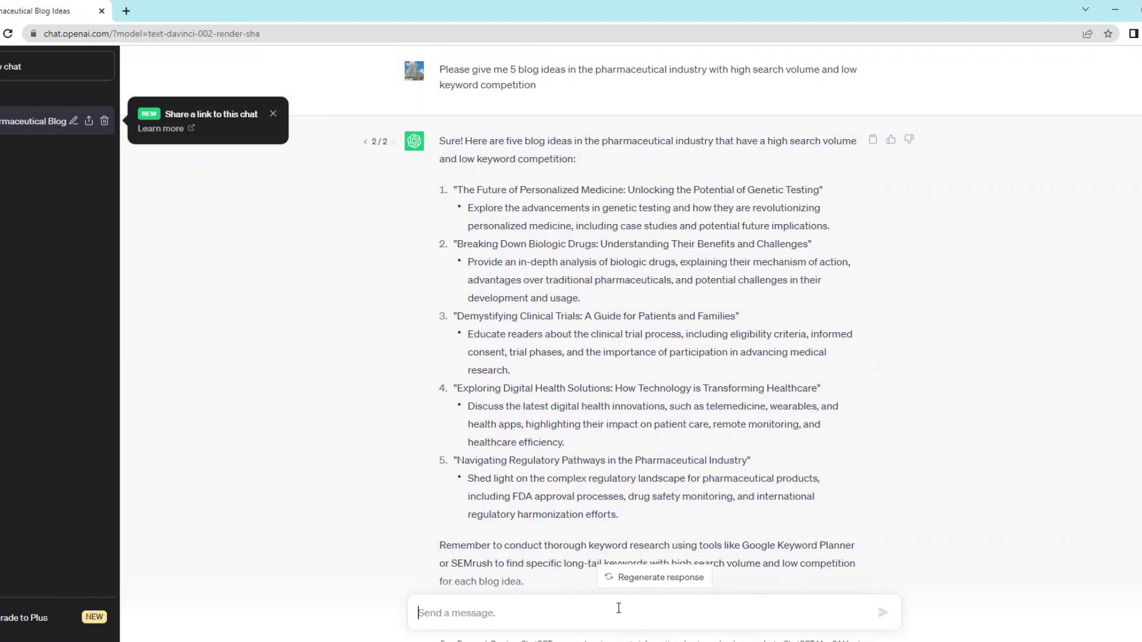
{"action": "type", "text": "Please"}
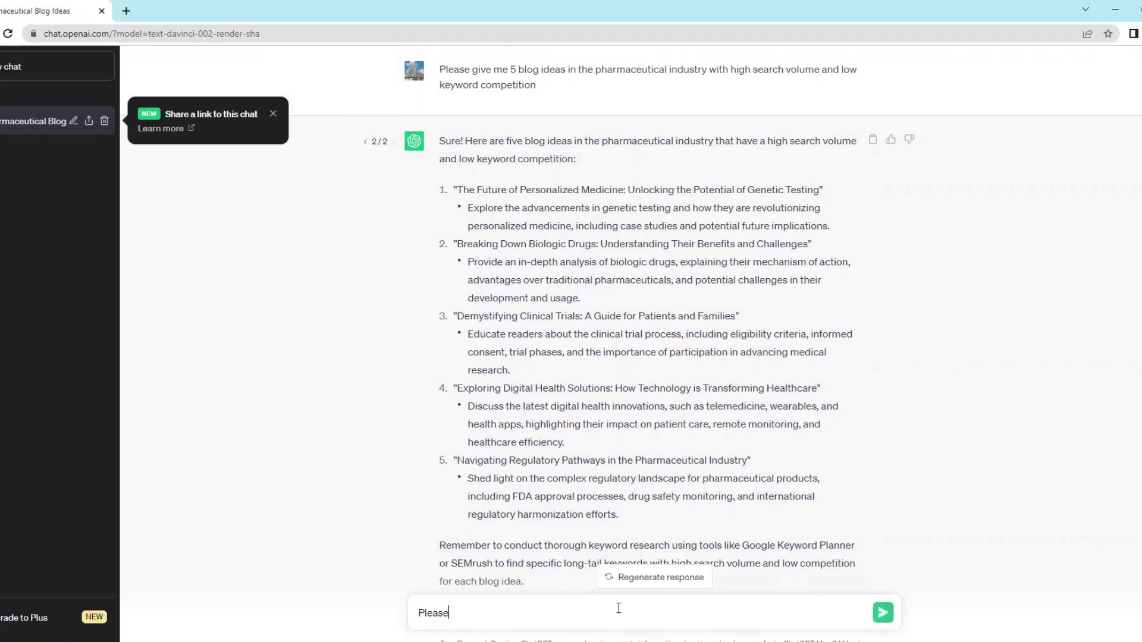
{"action": "type", "text": " write a three paragraph ou"}
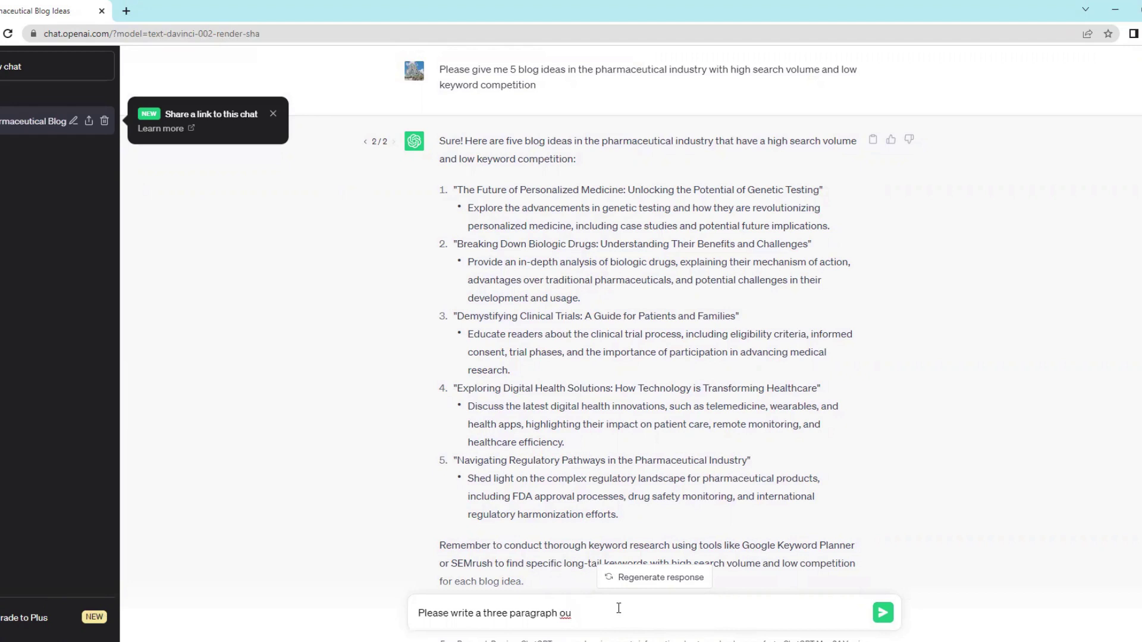
{"action": "type", "text": "tline for a blog post with the title \""}
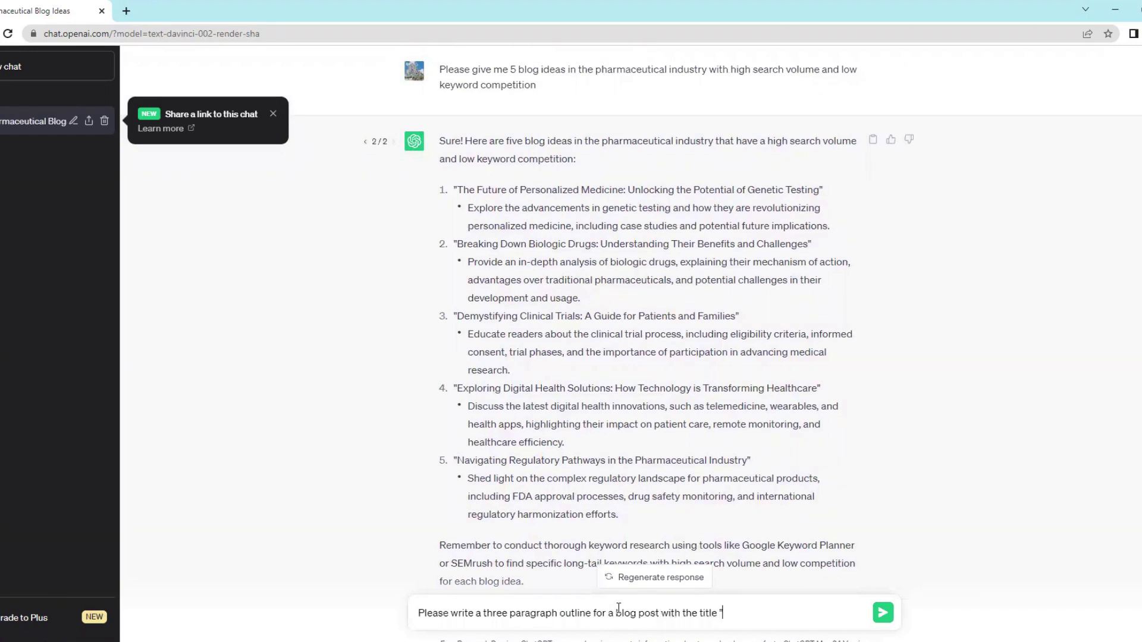
{"action": "key", "text": "ctrl+v"}
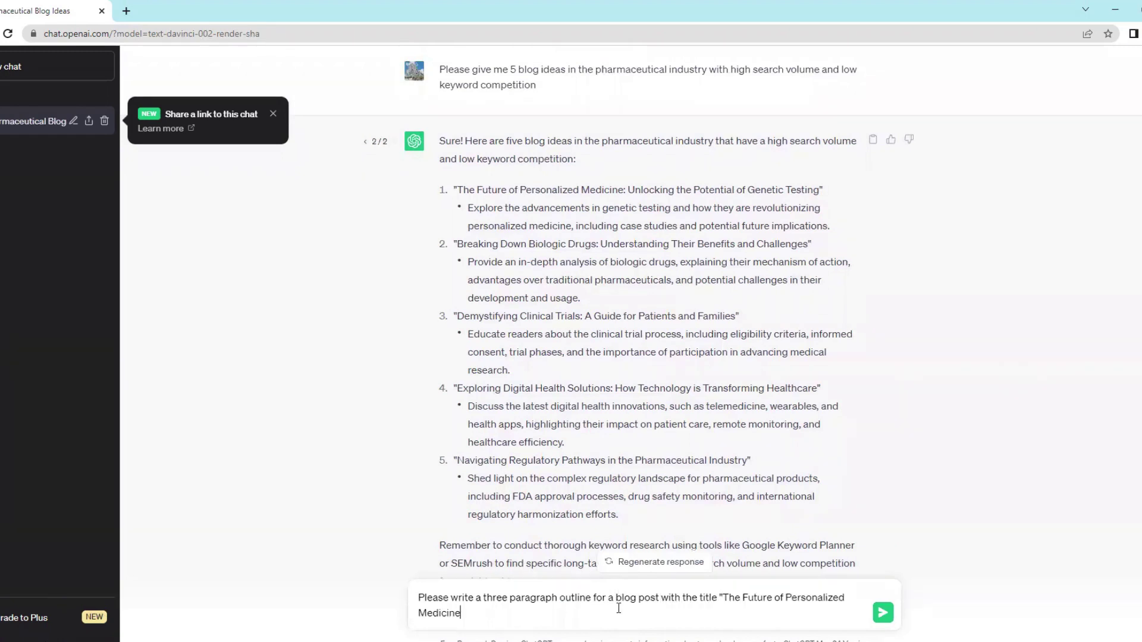
{"action": "type", "text": "\" understanding FHA reguati"}
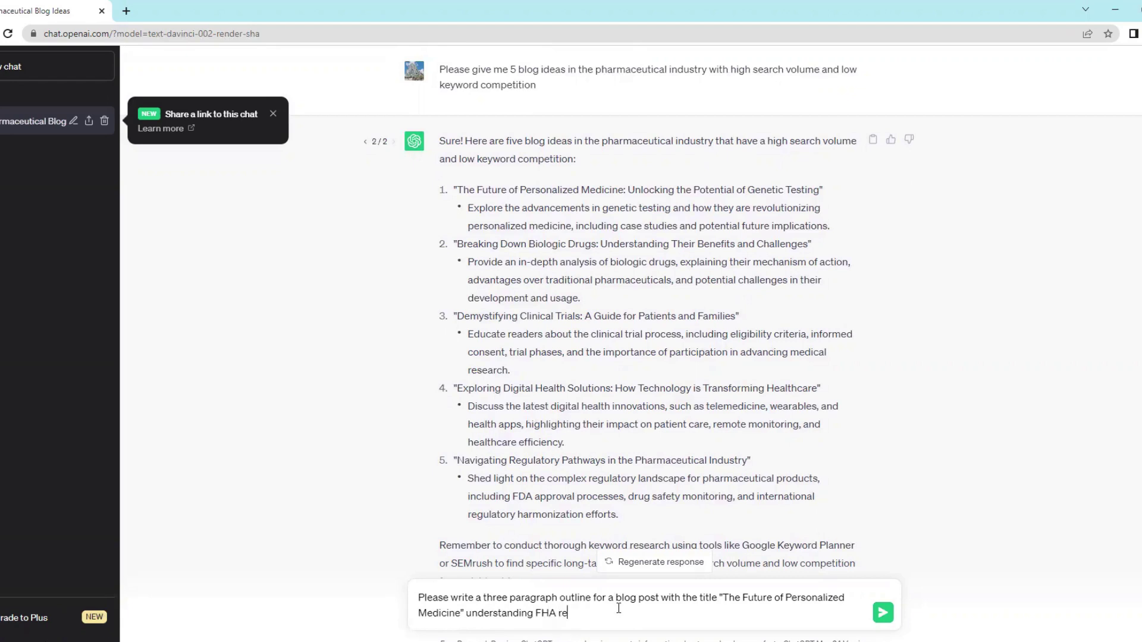
{"action": "key", "text": "BackSpace"}
{"action": "key", "text": "BackSpace"}
{"action": "key", "text": "BackSpace"}
{"action": "type", "text": "lation in the pharmaceutical in"}
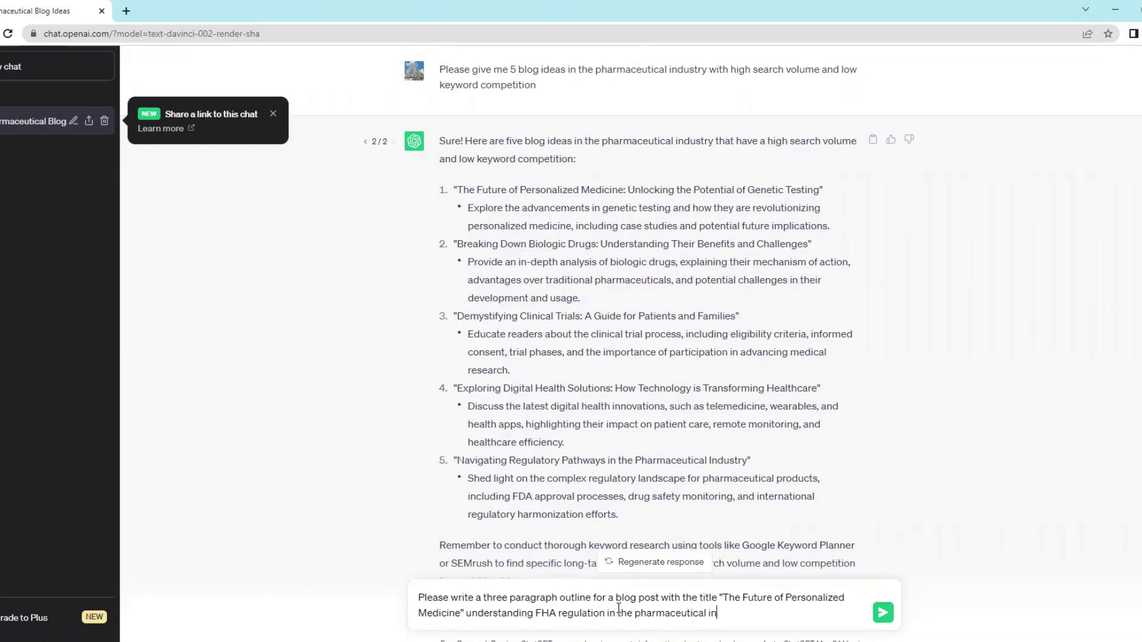
{"action": "type", "text": "dustry"}
{"action": "key", "text": "Return"}
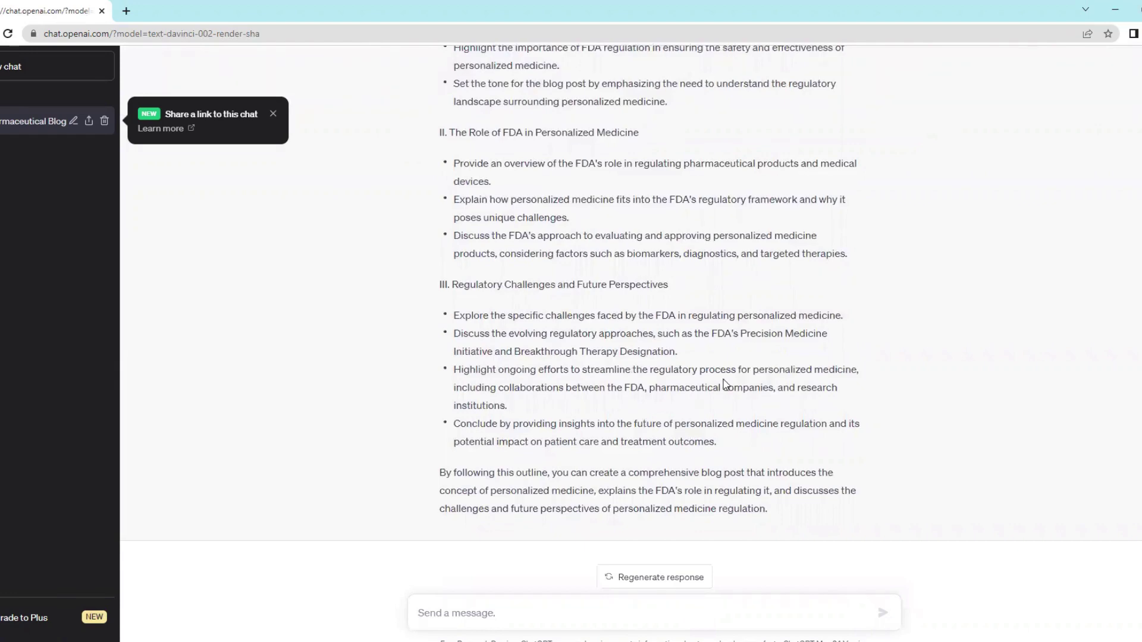
Step: Review the generated outline and begin a follow-up message with "Using the outline above write a blog post entertaining"
{"action": "scroll", "coordinate": [716, 260], "scroll_direction": "up", "scroll_amount": 9}
{"action": "scroll", "coordinate": [722, 245], "scroll_direction": "up", "scroll_amount": 3}
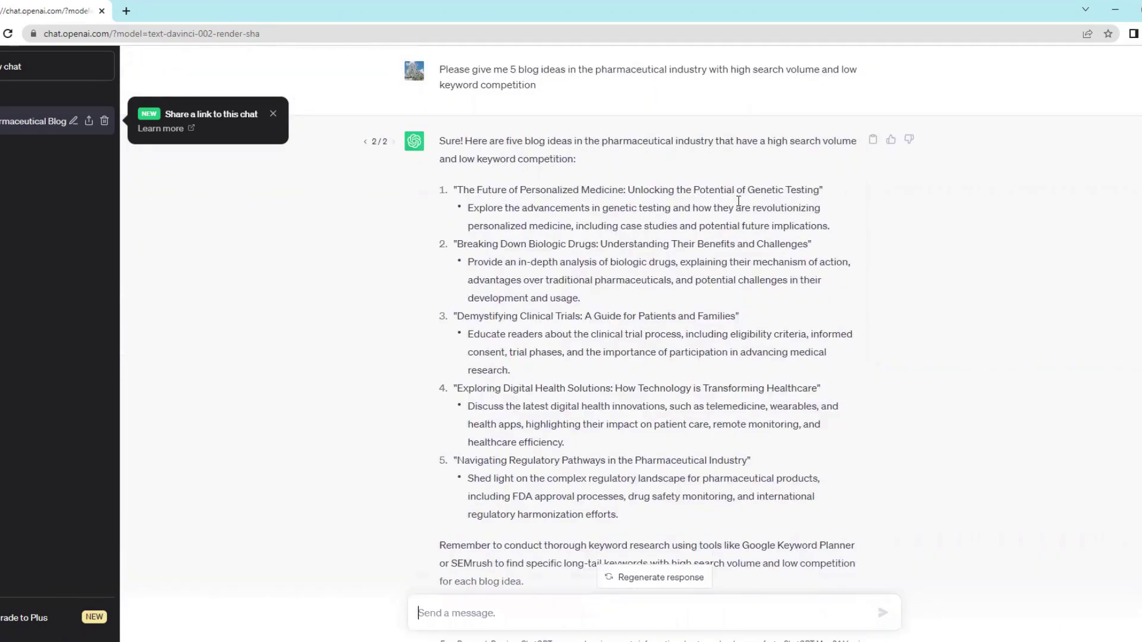
{"action": "scroll", "coordinate": [738, 226], "scroll_direction": "down", "scroll_amount": 13}
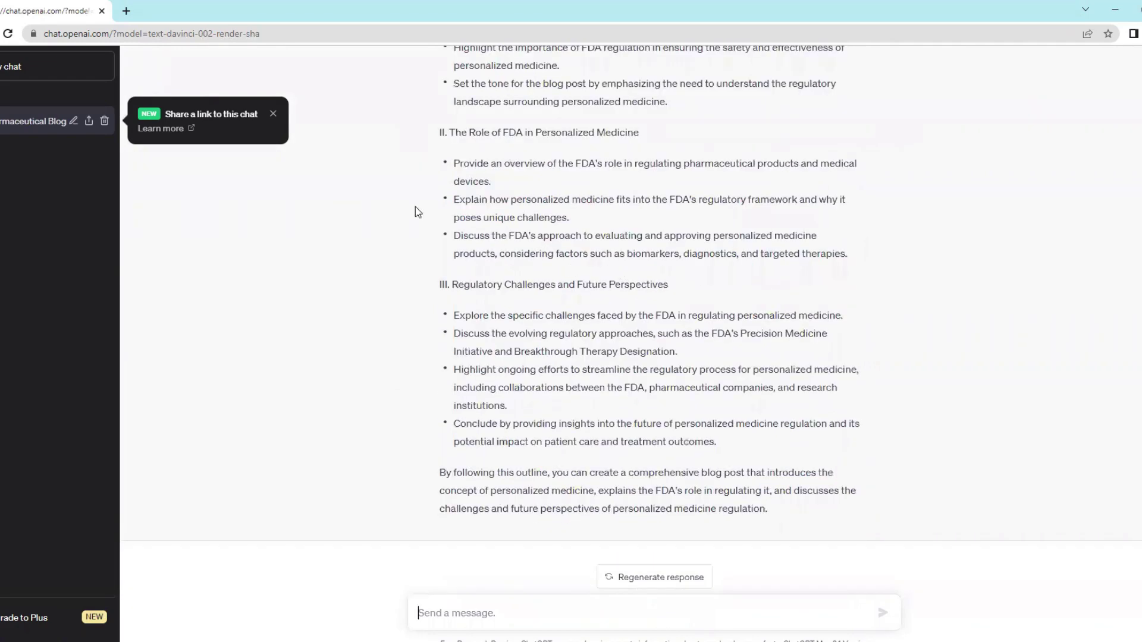
{"action": "scroll", "coordinate": [575, 321], "scroll_direction": "up", "scroll_amount": 2}
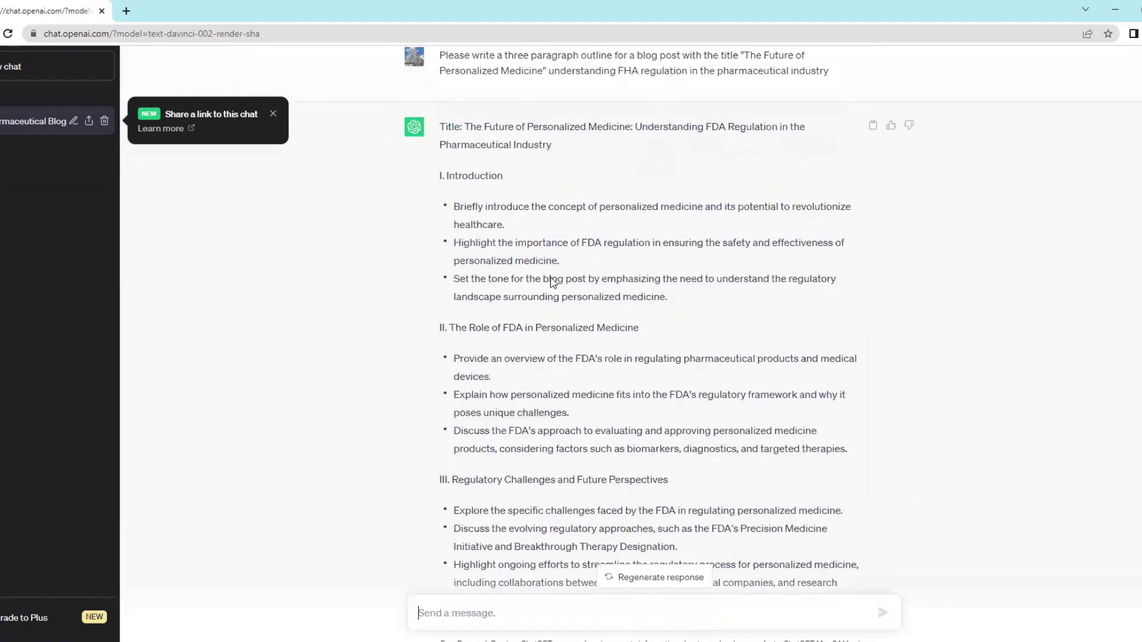
{"action": "scroll", "coordinate": [559, 297], "scroll_direction": "down", "scroll_amount": 2}
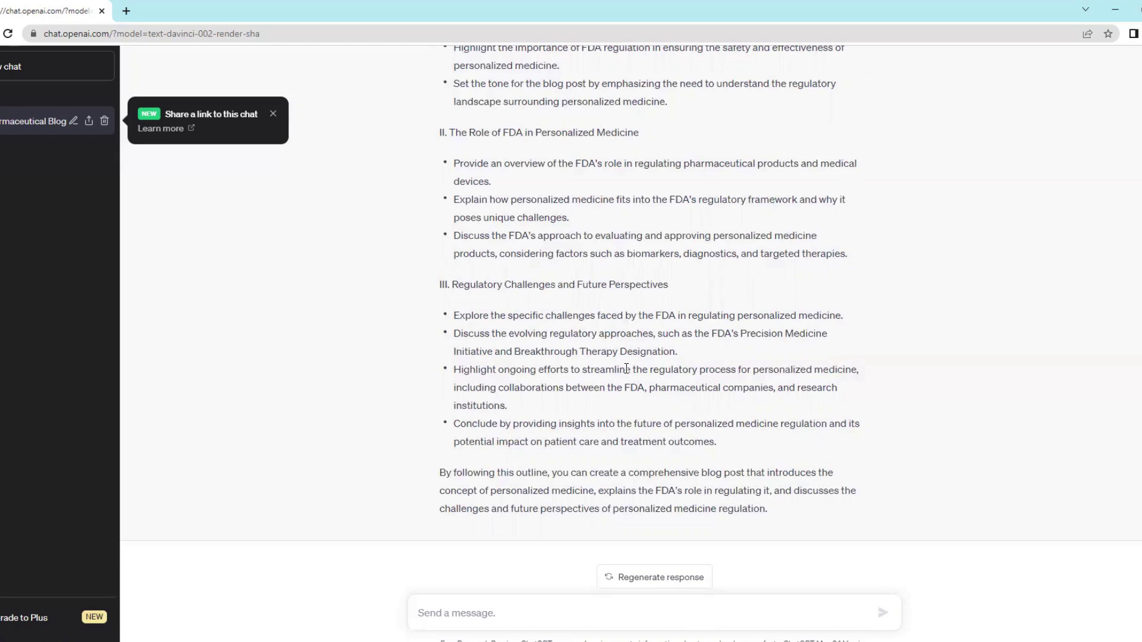
{"action": "type", "text": "Using the outline abo"}
{"action": "key", "text": "BackSpace"}
{"action": "type", "text": "line above"}
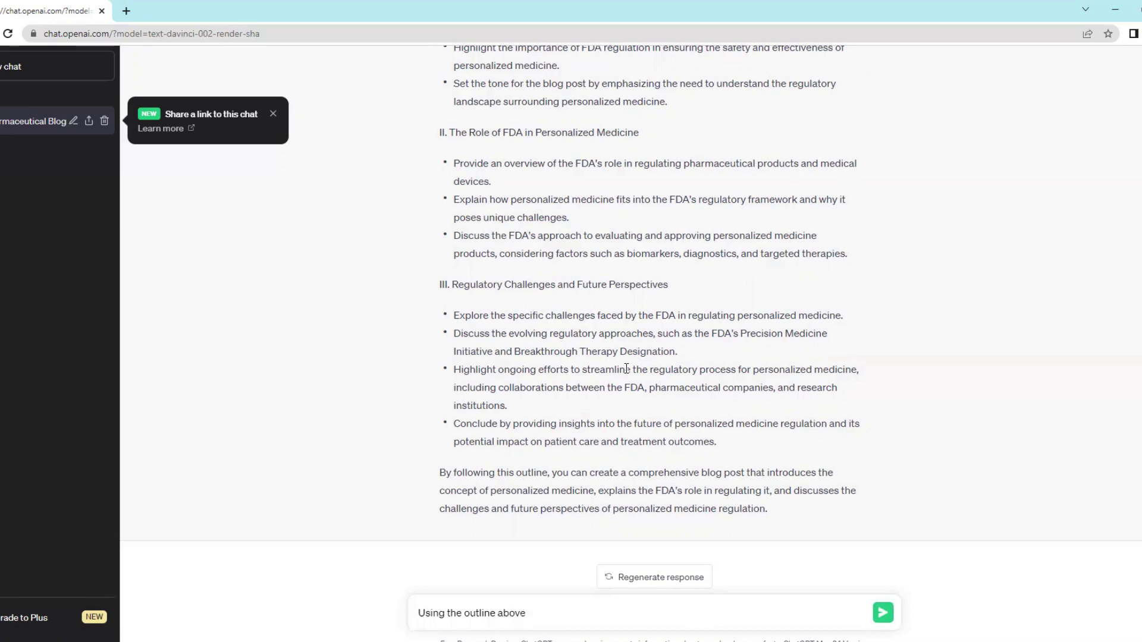
{"action": "type", "text": " write a blog post"}
{"action": "type", "text": "entertaining"}
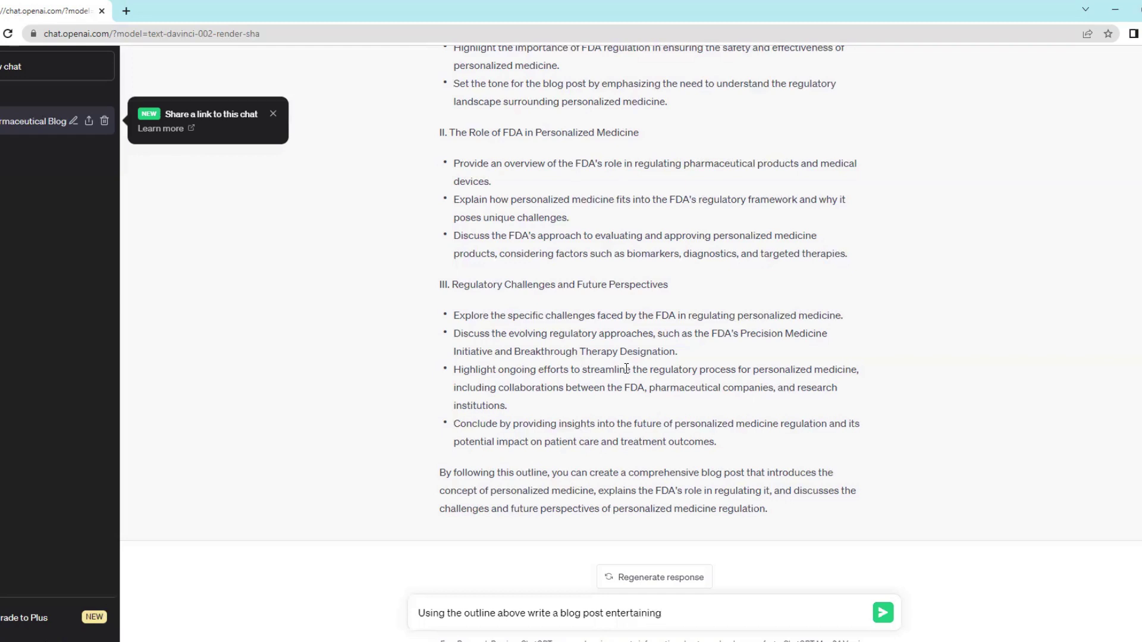
Step: Insert the word "that" before "entertaining" in the unsent message and return to the end of the text
{"action": "key", "text": "Left"}
{"action": "key", "text": "Left"}
{"action": "key", "text": "Left"}
{"action": "key", "text": "Left"}
{"action": "key", "text": "Left"}
{"action": "key", "text": "Left"}
{"action": "key", "text": "Left"}
{"action": "key", "text": "Left"}
{"action": "type", "text": "that"}
{"action": "key", "text": "Right"}
{"action": "key", "text": "Right"}
{"action": "key", "text": "Right"}
{"action": "key", "text": "Right"}
{"action": "key", "text": "Right"}
{"action": "key", "text": "Right"}
{"action": "key", "text": "Right"}
{"action": "key", "text": "Right"}
{"action": "key", "text": "Right"}
{"action": "key", "text": "Right"}
{"action": "key", "text": "Right"}
{"action": "key", "text": "Right"}
Step: Complete the message with "using algorithm friendly keywords and SEO" and send it
{"action": "type", "text": "using "}
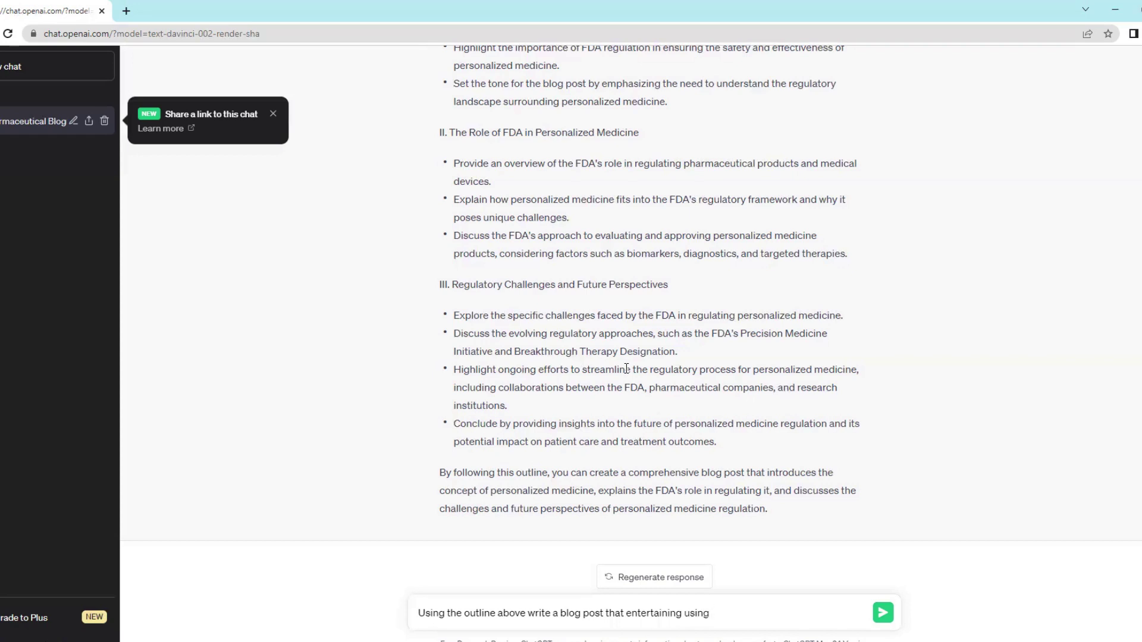
{"action": "type", "text": "algorithm friendly key"}
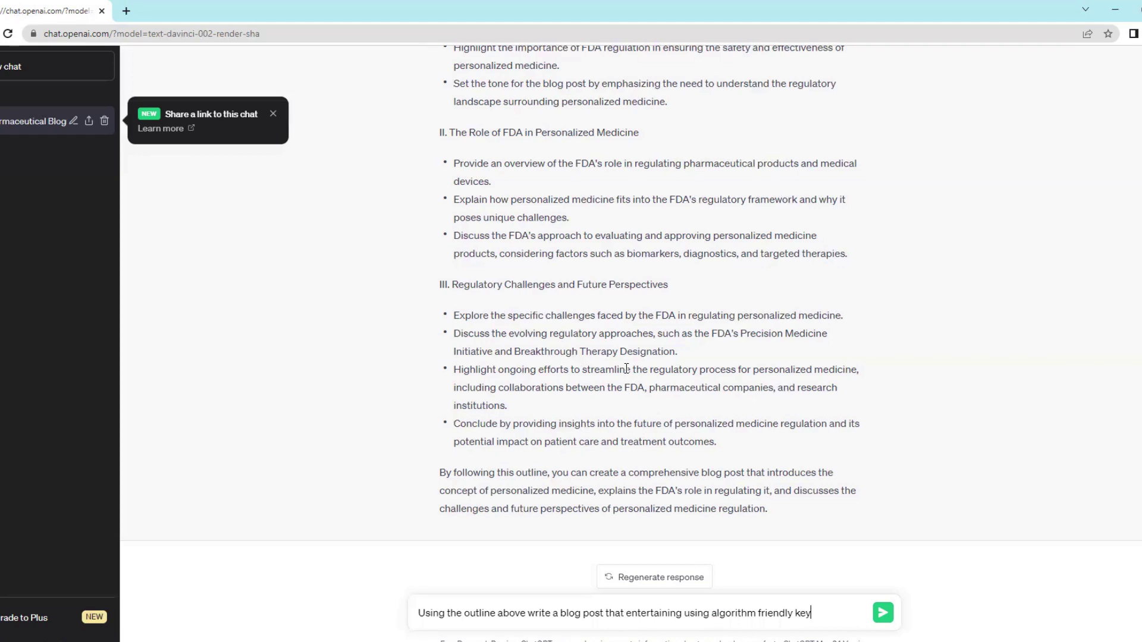
{"action": "type", "text": "words a"}
{"action": "key", "text": "BackSpace"}
{"action": "type", "text": "and SEO"}
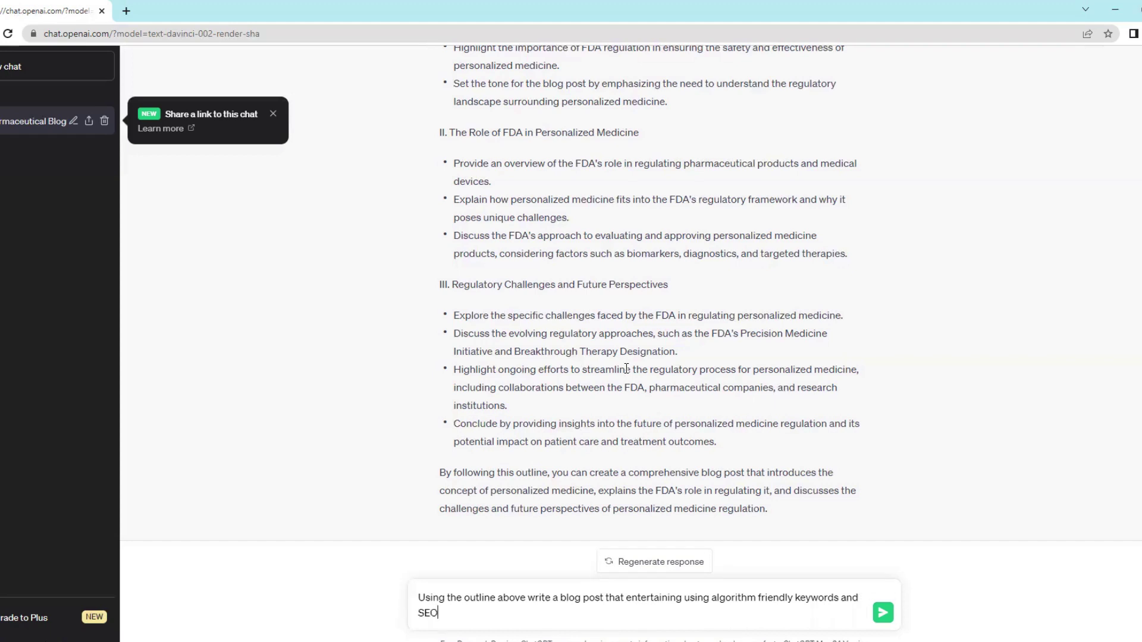
{"action": "key", "text": "Return"}
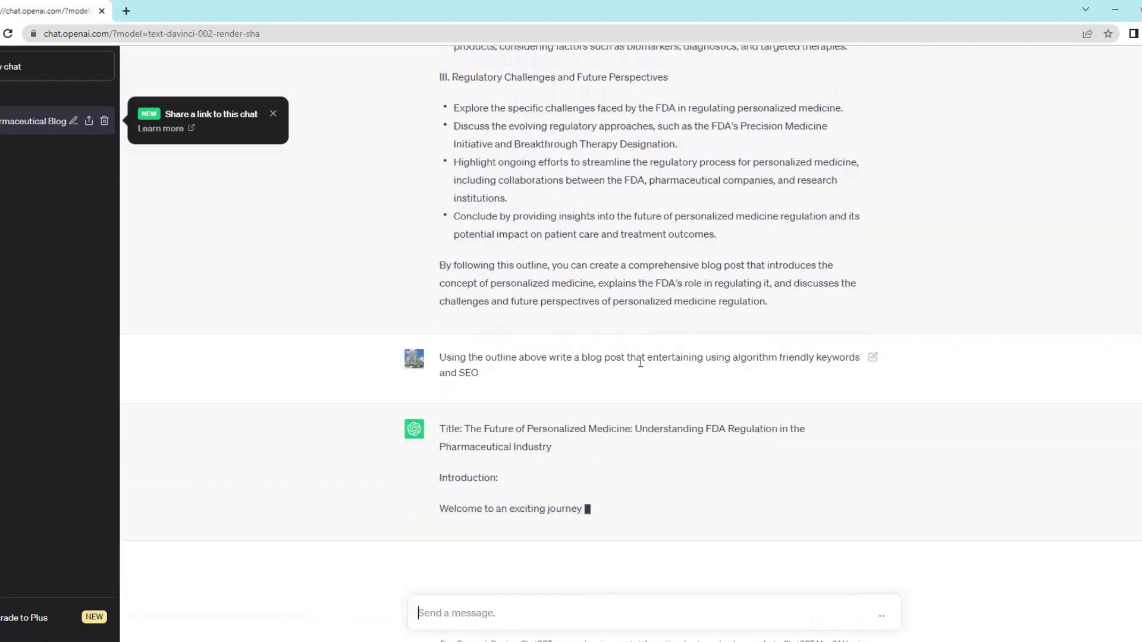